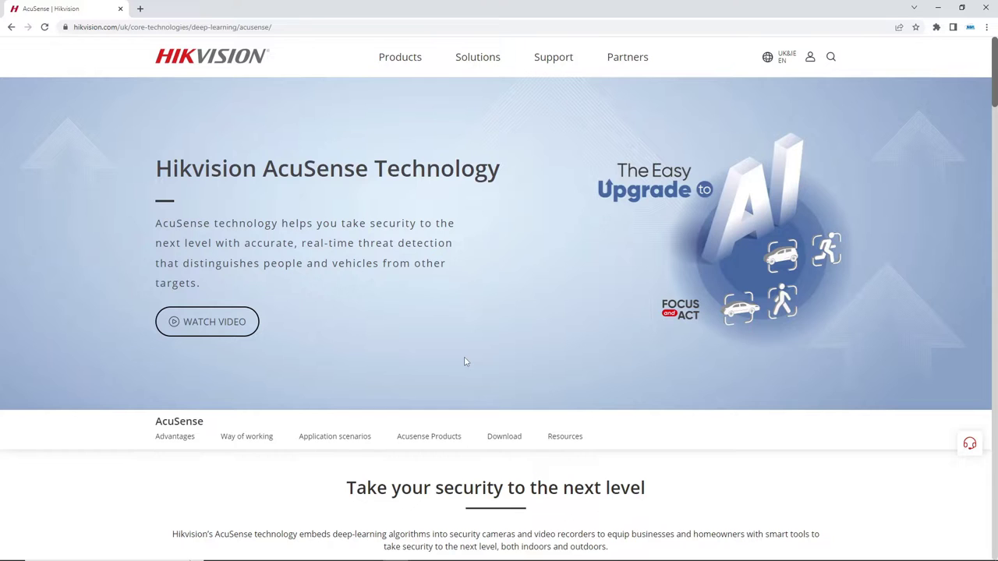
# Step: Scroll the AcuSense page down to the 'How does AcuSense work?' human/vehicle alarm diagram
pyautogui.scroll(-5, 460, 360)
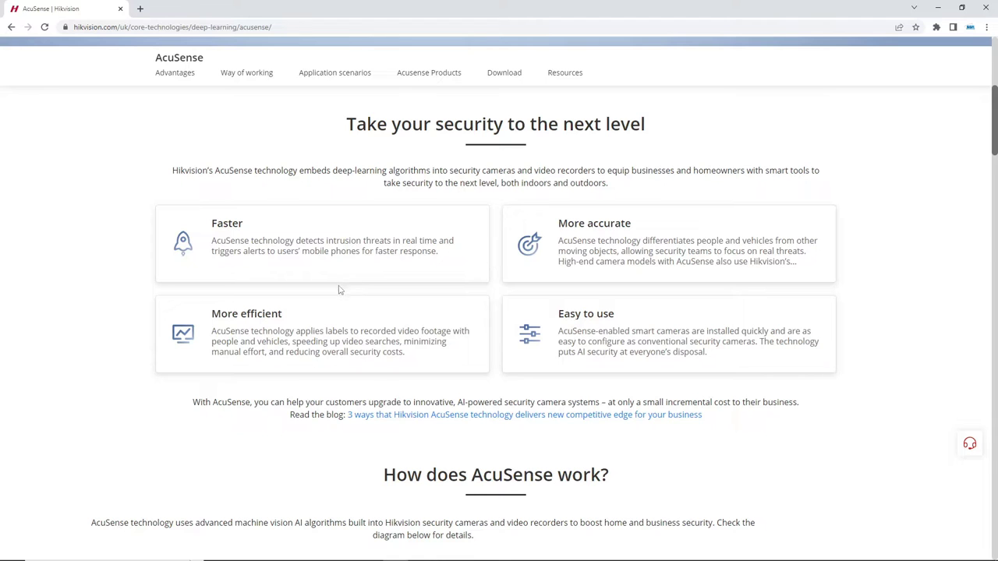
pyautogui.scroll(-4, 373, 327)
pyautogui.scroll(-1, 372, 329)
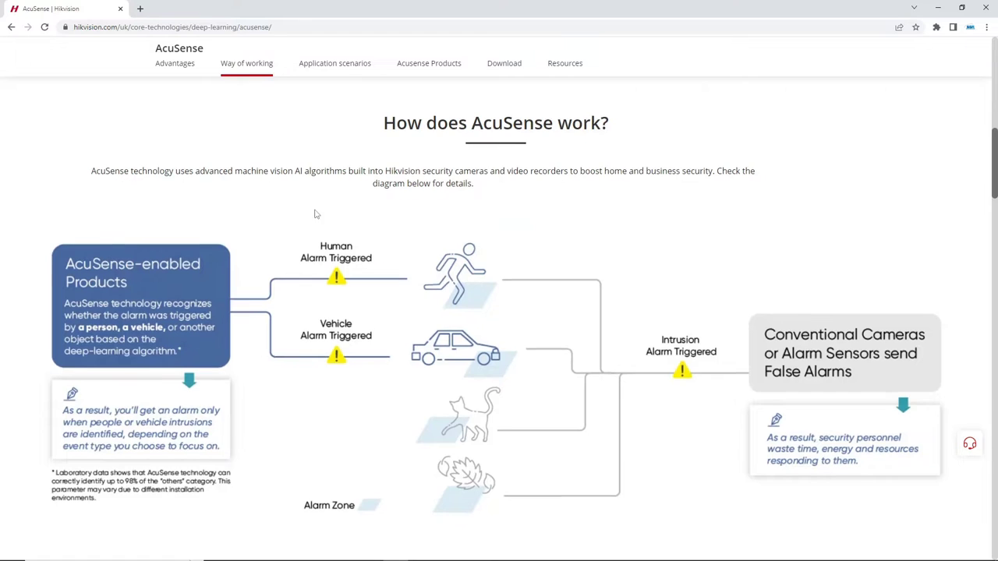
# Step: Scroll down through AcuSense's alarm feature cards and usage scenarios
pyautogui.scroll(-2, 379, 265)
pyautogui.scroll(-2, 382, 269)
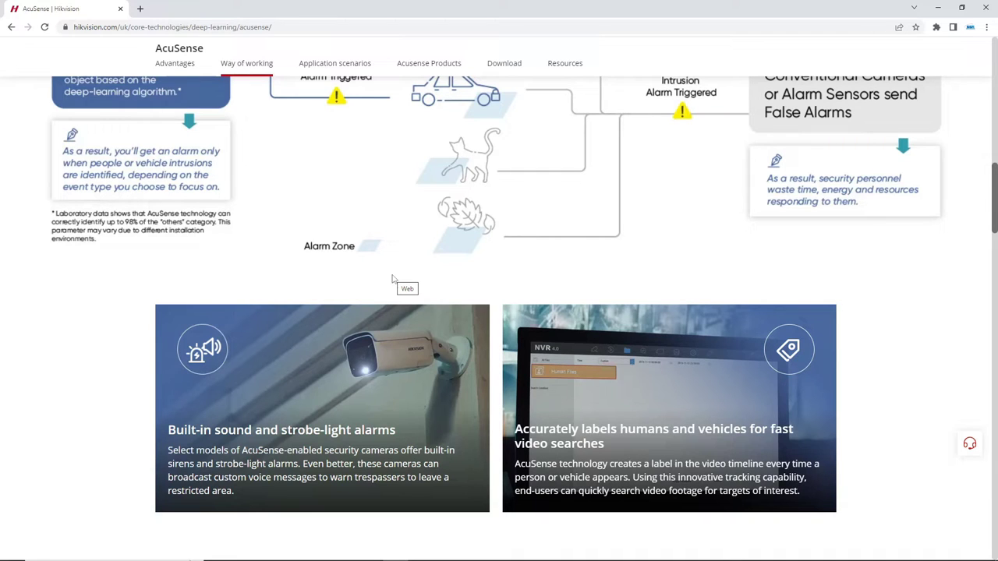
pyautogui.scroll(-5, 371, 294)
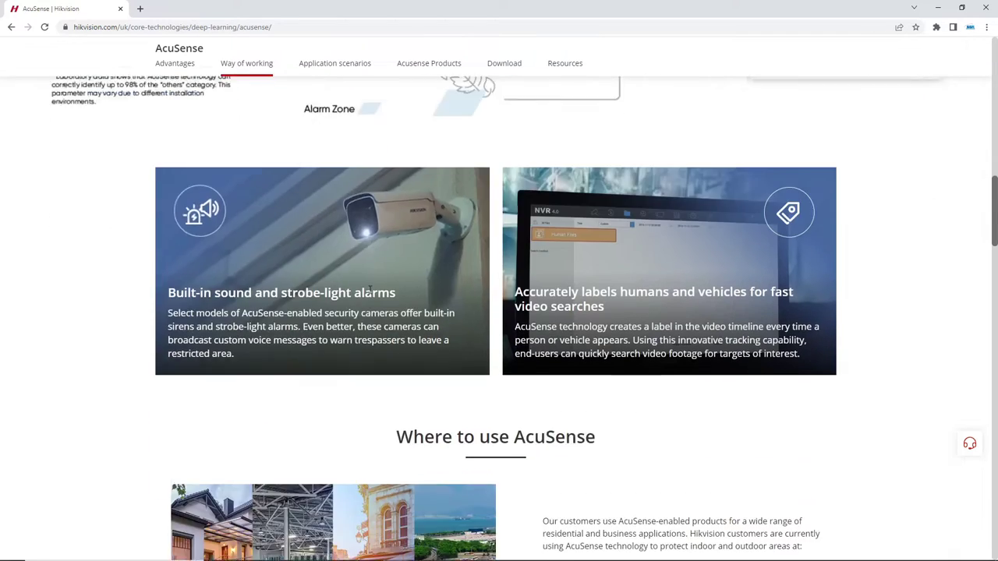
pyautogui.scroll(-5, 371, 294)
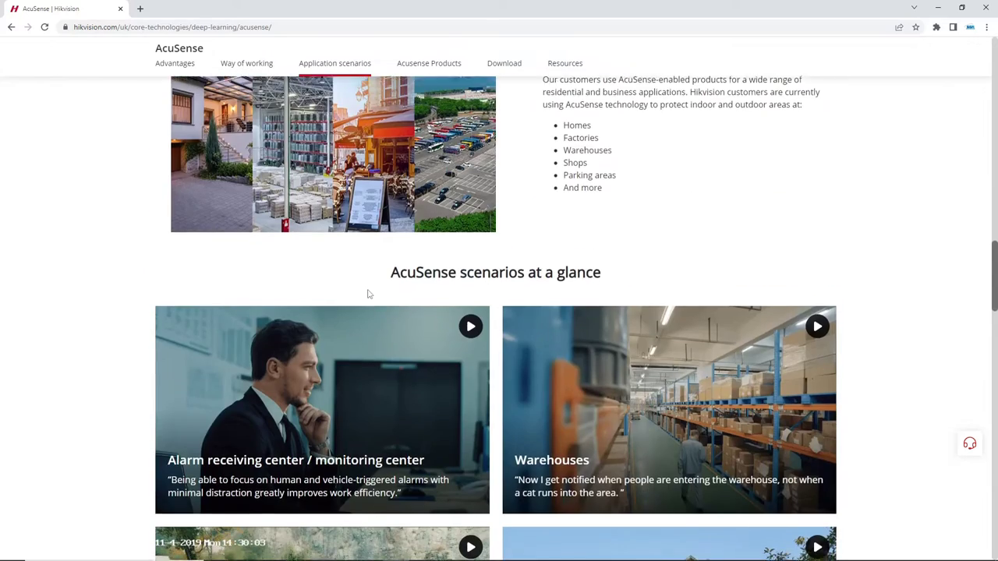
# Step: Scroll back up to the four advantages: Faster, More accurate, More efficient, Easy to use
pyautogui.scroll(8, 367, 292)
pyautogui.scroll(7, 367, 292)
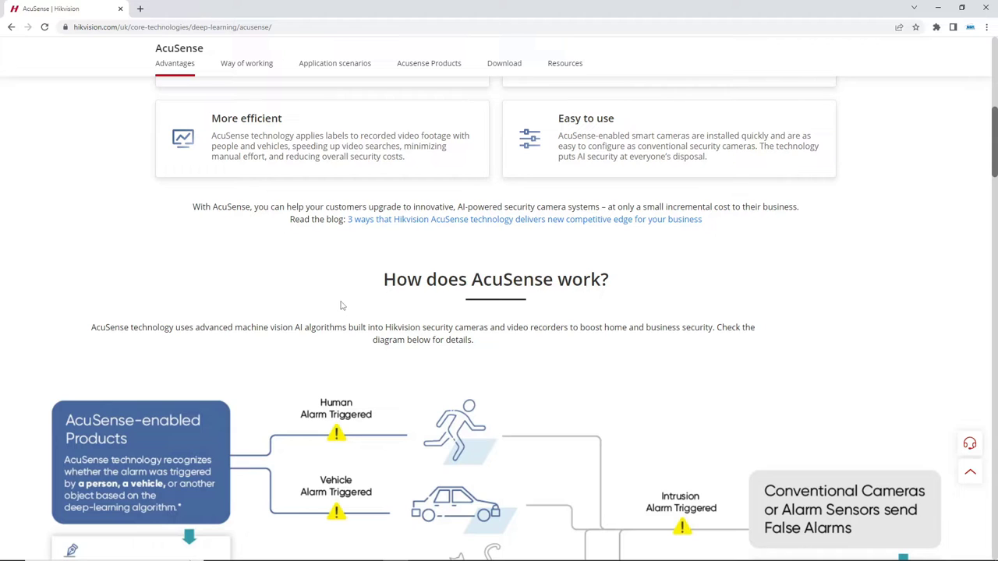
pyautogui.scroll(3, 341, 305)
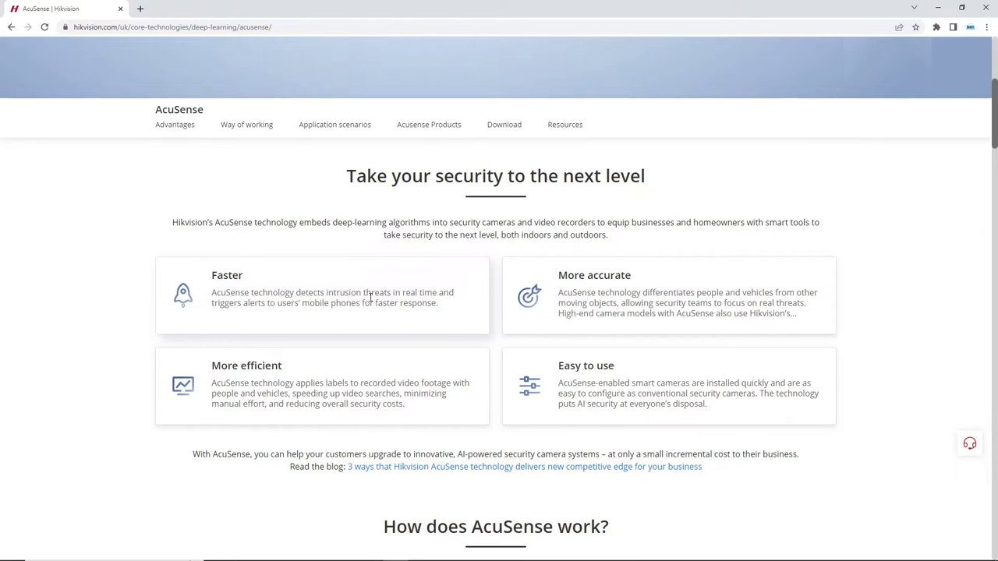
pyautogui.scroll(3, 370, 302)
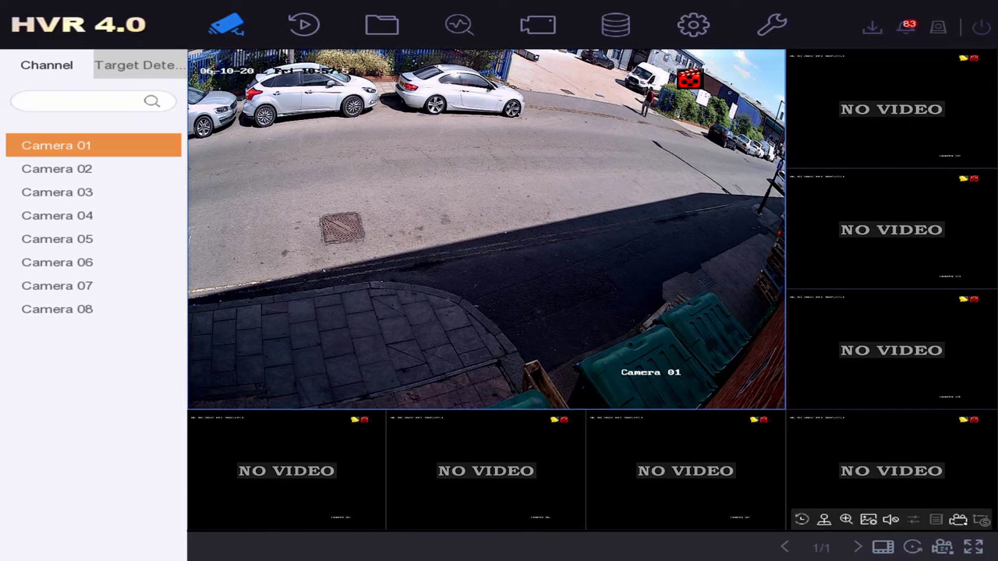
# Step: Bring up the live view with Camera 01's street feed beside seven 'NO VIDEO' tiles
pyautogui.moveTo(628, 294)
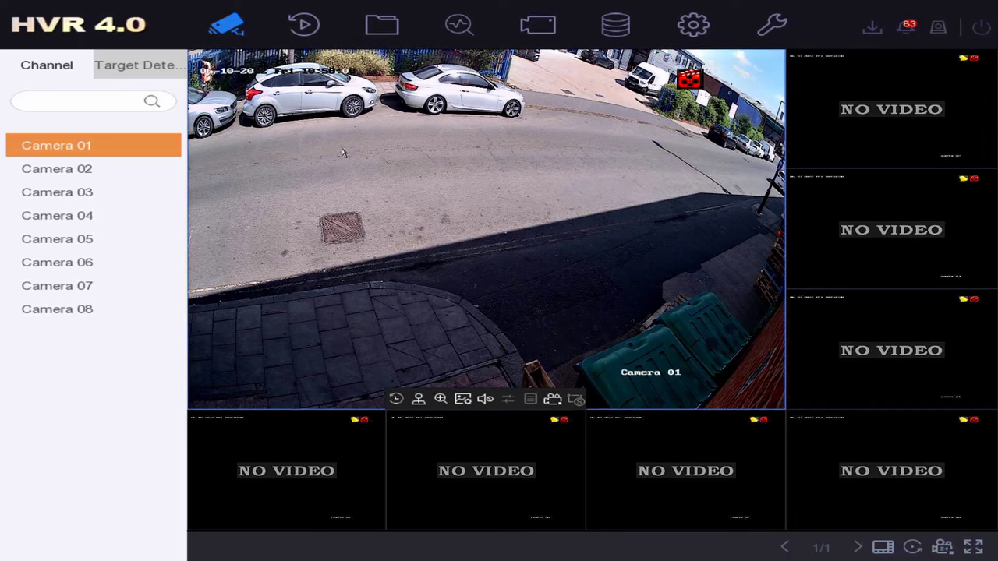
# Step: Run today's Human Search and Vehicle Search in Smart Analysis, both returning 0 results
pyautogui.click(442, 27)
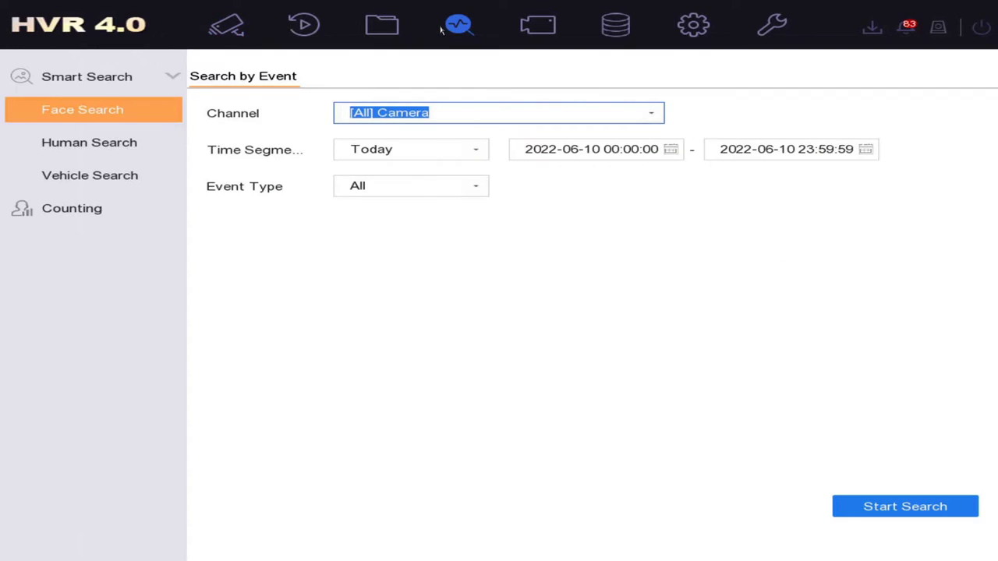
pyautogui.click(120, 153)
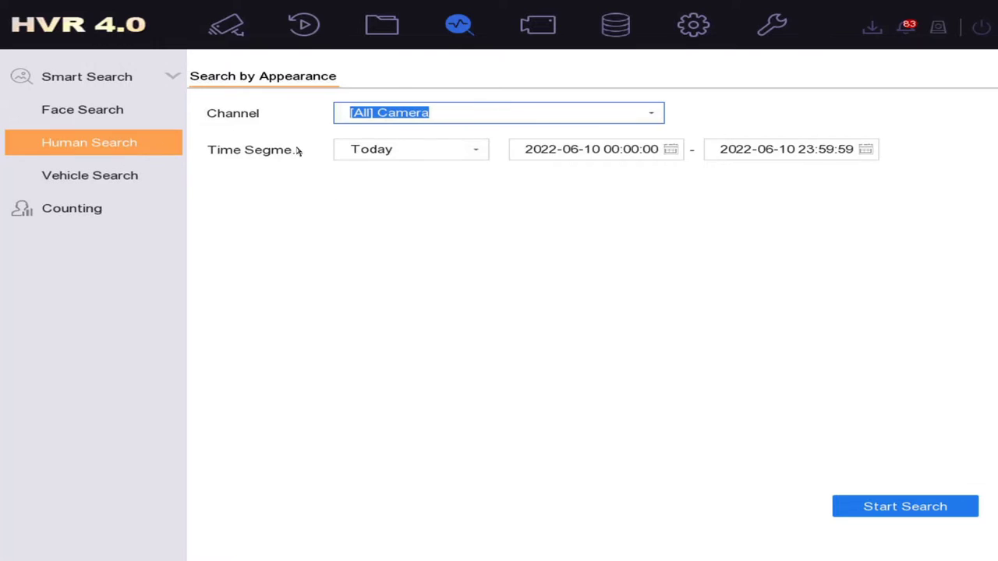
pyautogui.click(886, 503)
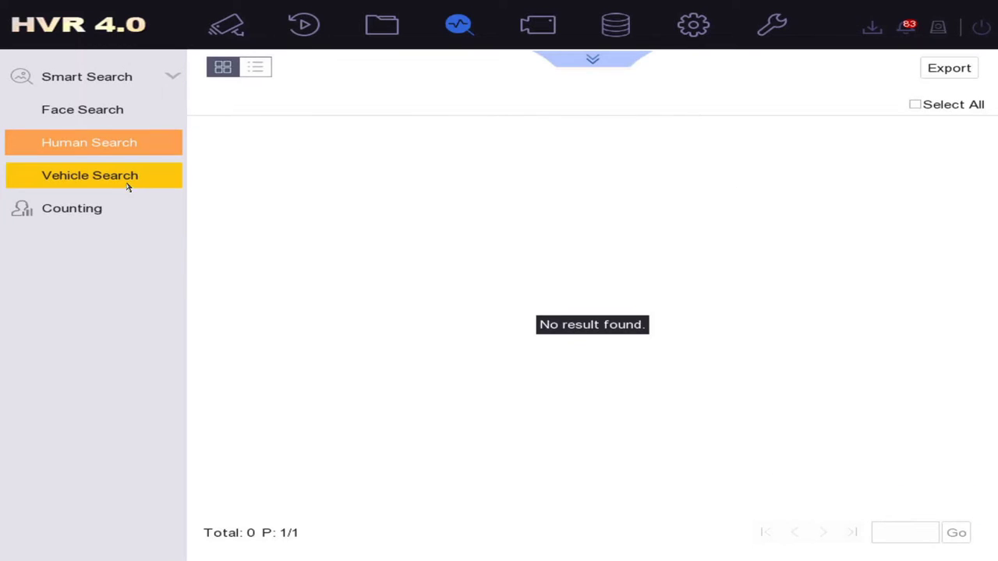
pyautogui.click(128, 185)
pyautogui.click(869, 505)
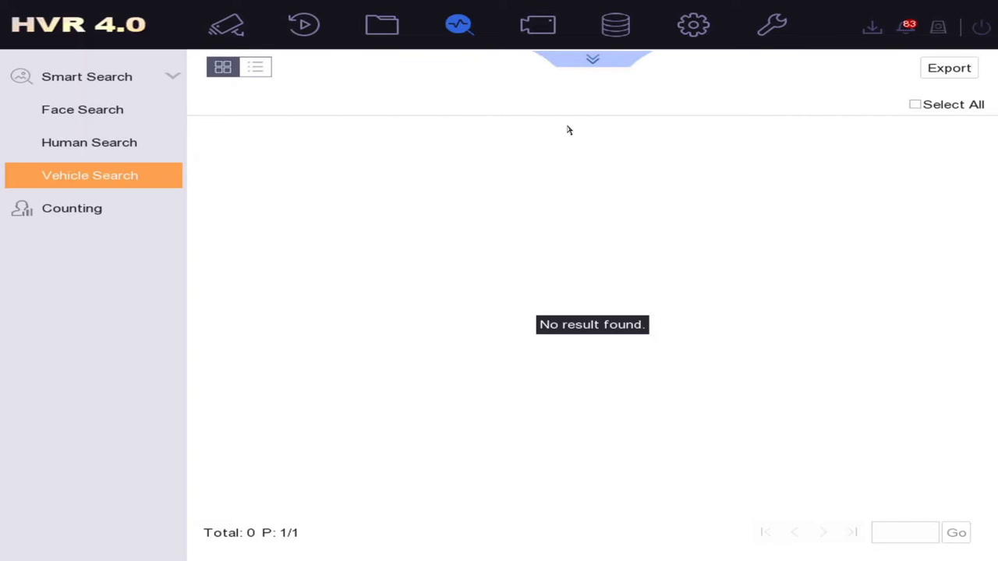
# Step: Enable motion detection for Camera 01 under System > Event > Normal Event
pyautogui.click(693, 41)
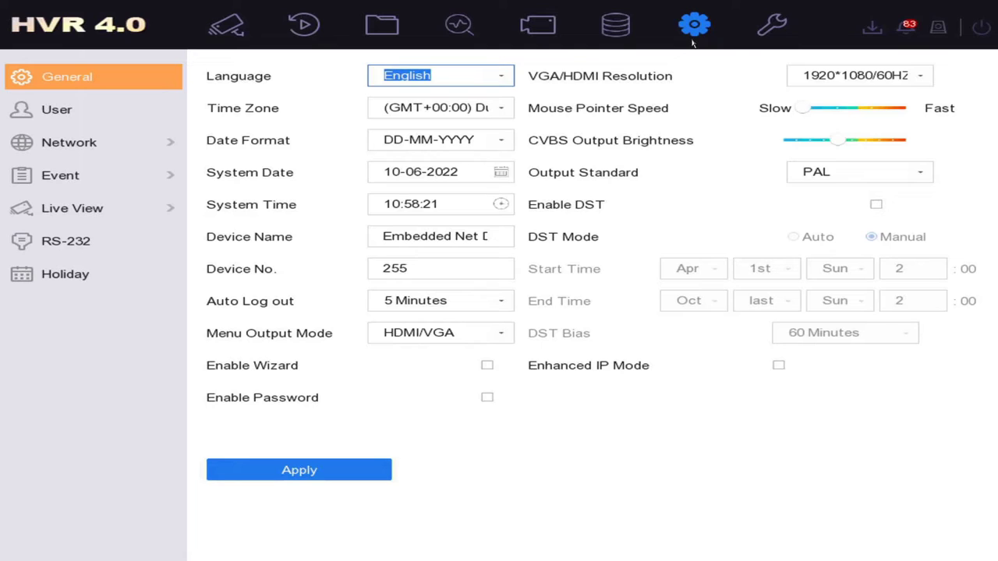
pyautogui.click(113, 174)
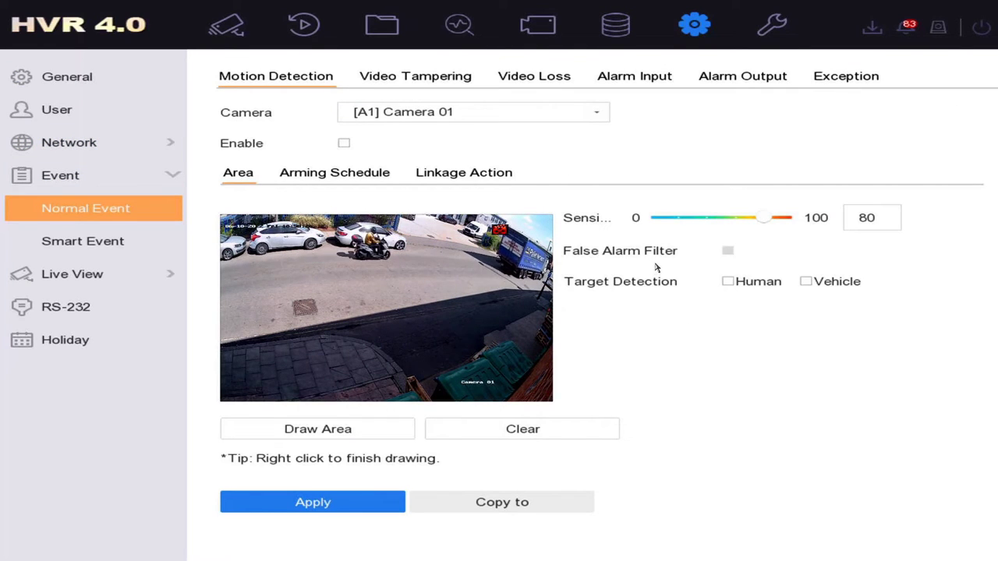
pyautogui.click(143, 244)
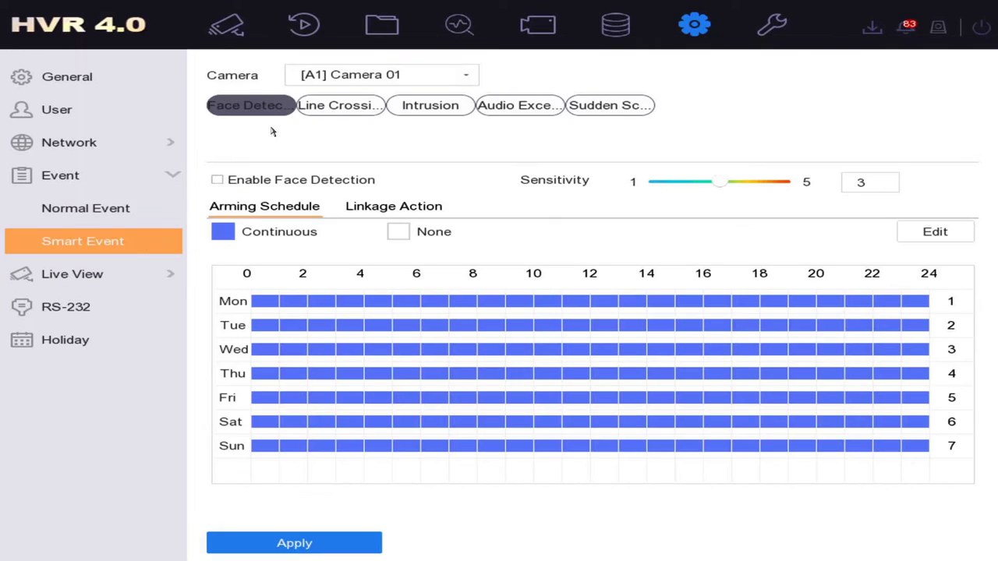
pyautogui.click(123, 217)
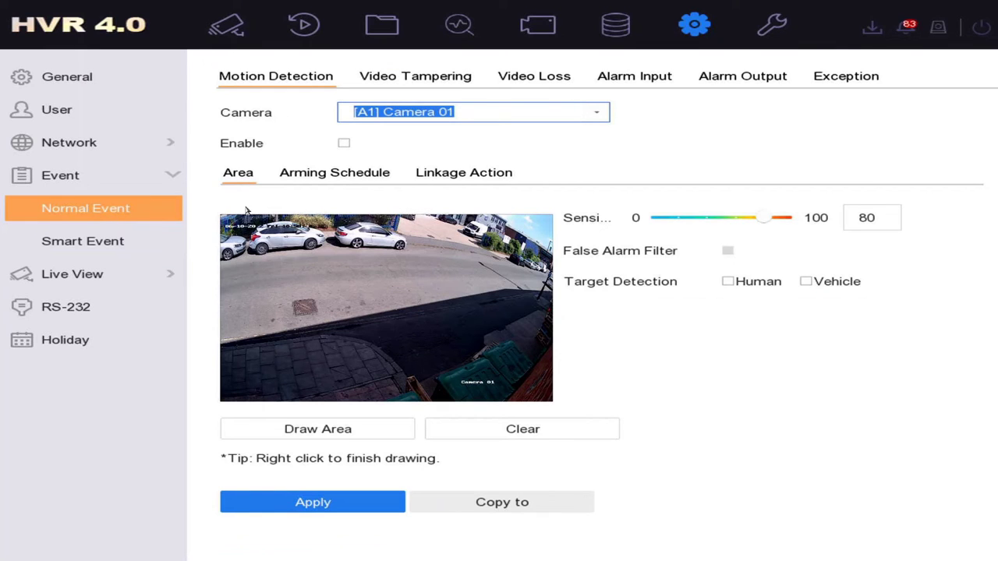
pyautogui.click(344, 145)
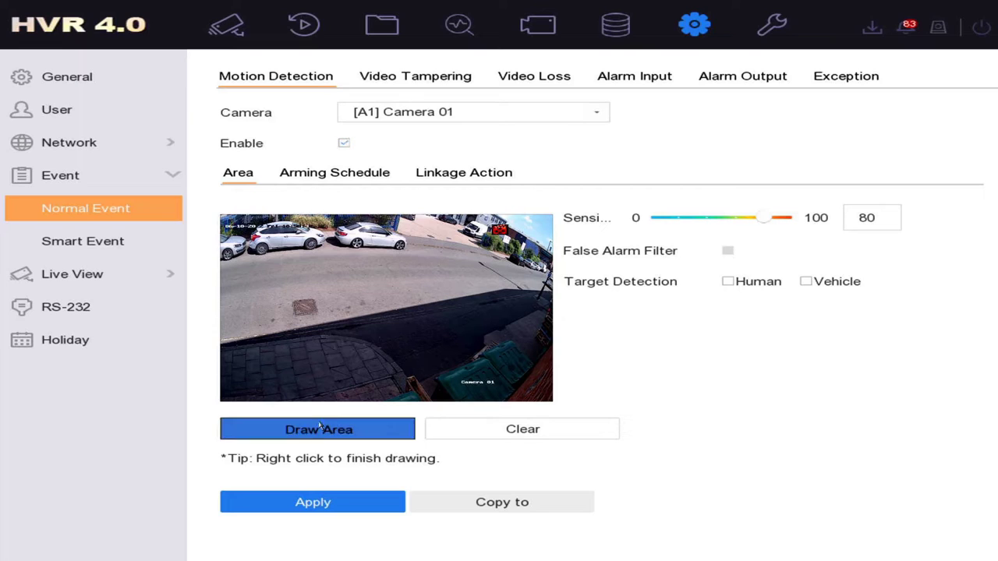
# Step: Draw Camera 01's motion area, set sensitivity 40 targeting Human and Vehicle, and apply
pyautogui.click(320, 429)
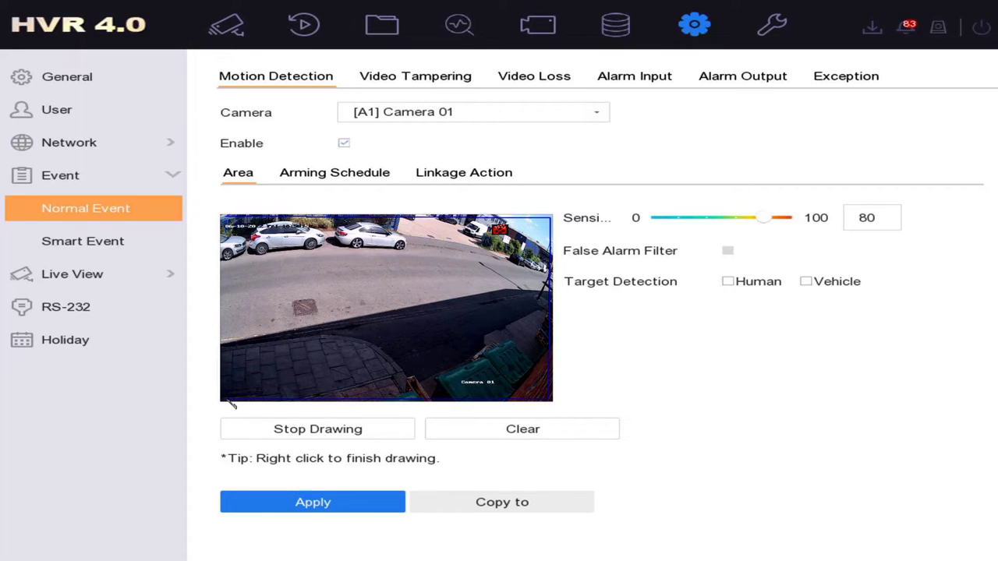
pyautogui.click(222, 394)
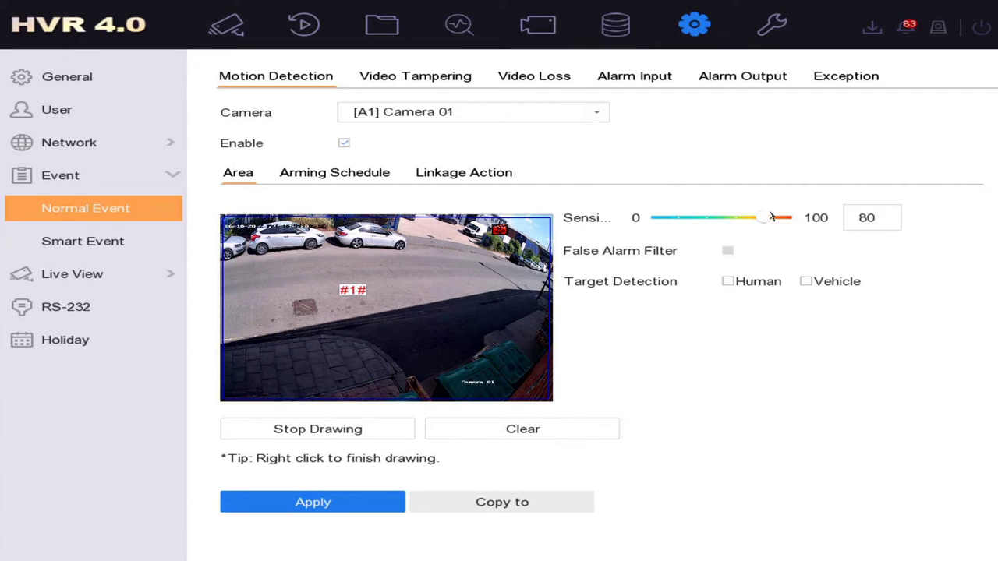
pyautogui.moveTo(747, 224); pyautogui.dragTo(708, 224)
pyautogui.click(728, 282)
pyautogui.click(806, 282)
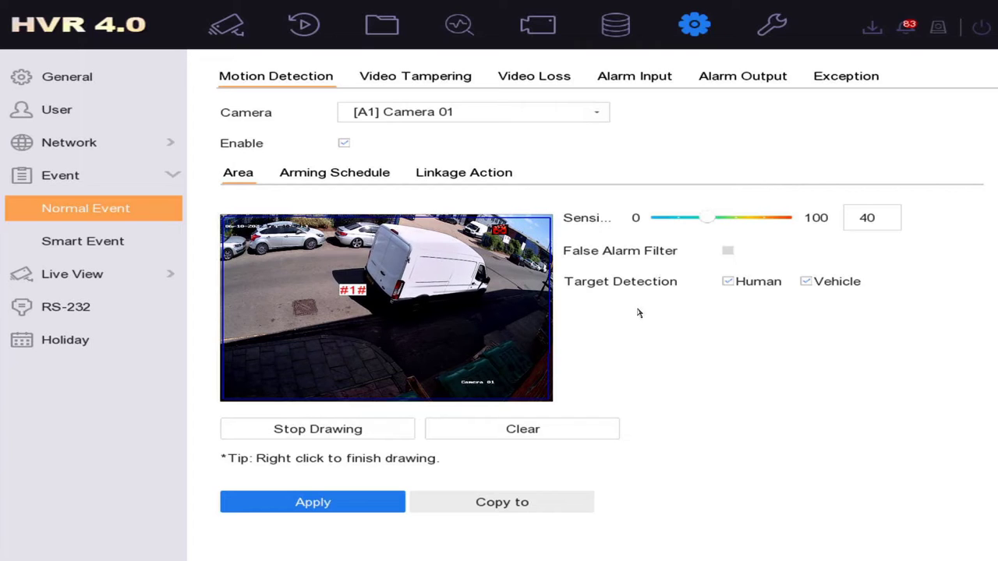
pyautogui.click(296, 503)
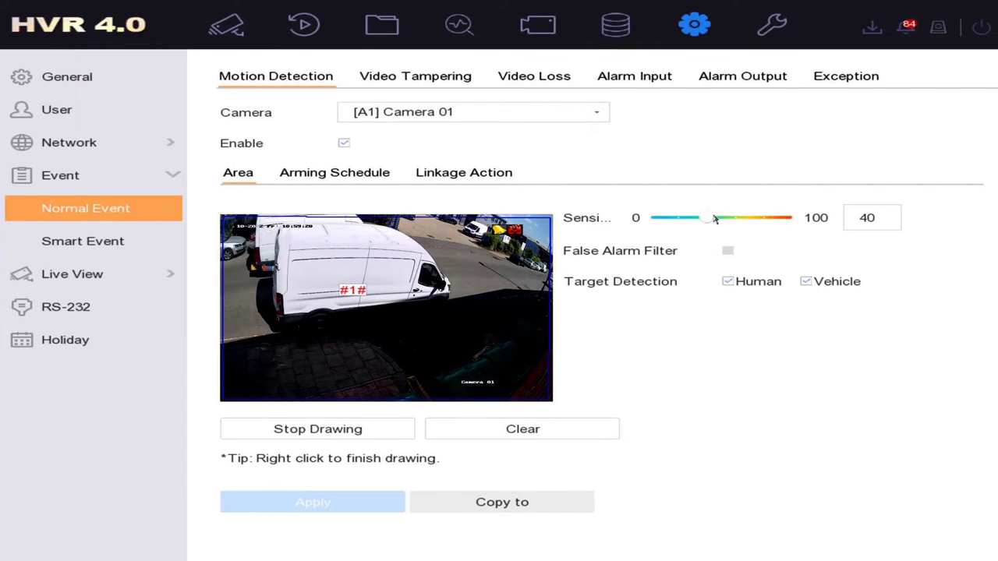
pyautogui.click(490, 504)
# Step: Copy the motion settings to analog channels A2–A8, apply, and view the 24/7 arming schedule
pyautogui.click(188, 122)
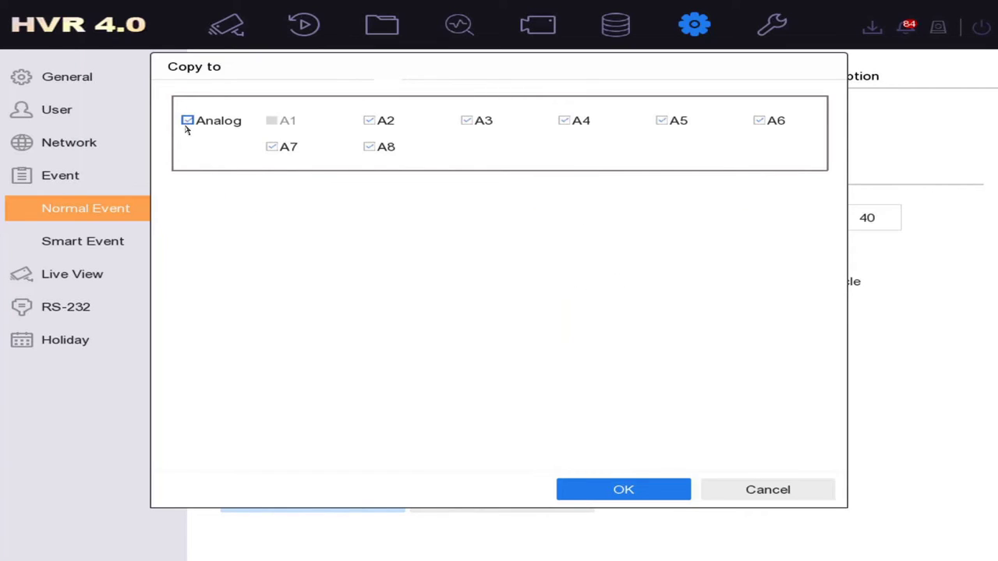
pyautogui.click(602, 497)
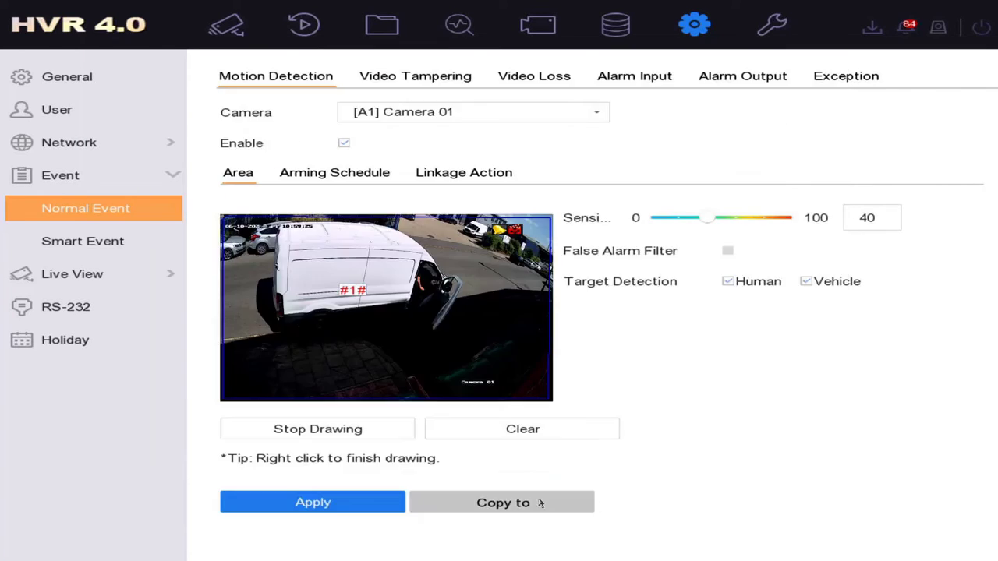
pyautogui.click(287, 500)
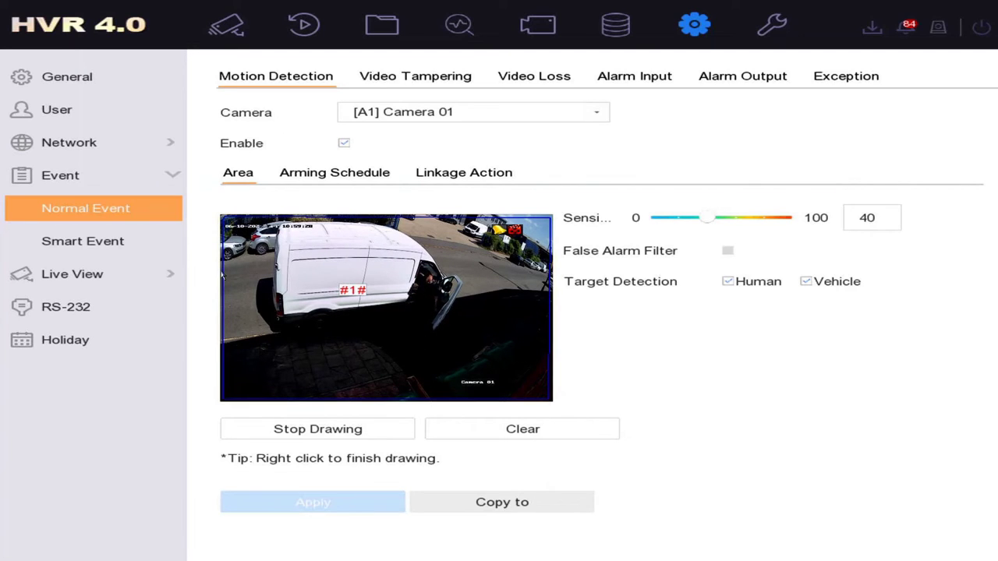
pyautogui.click(297, 177)
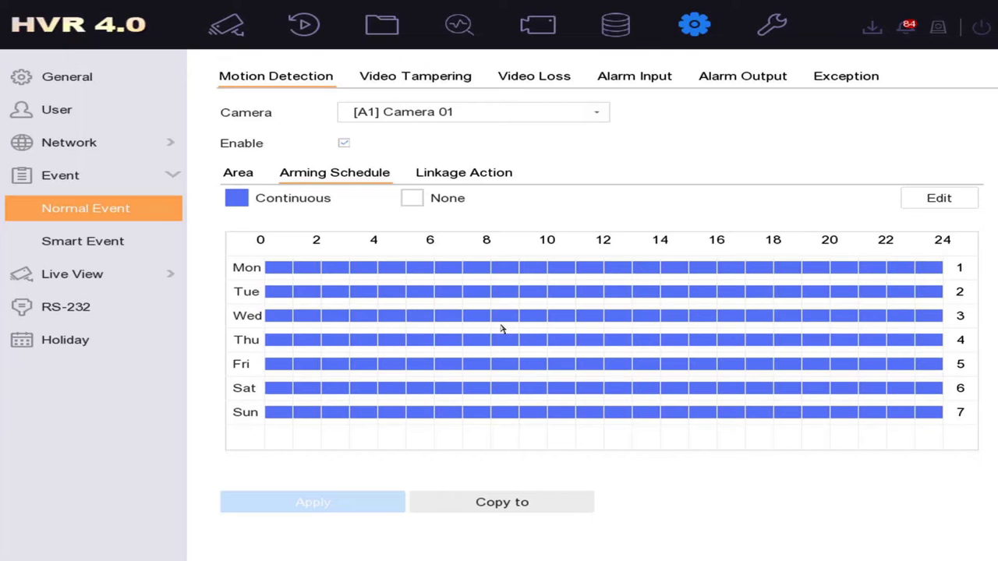
# Step: Review Camera 01's linkage actions, then return to its detection area settings
pyautogui.click(459, 182)
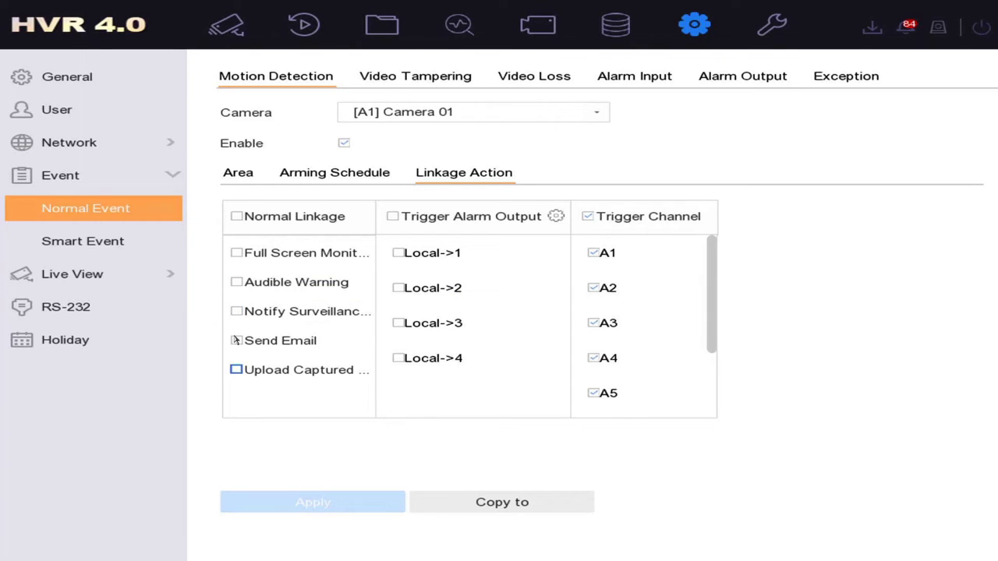
pyautogui.click(250, 179)
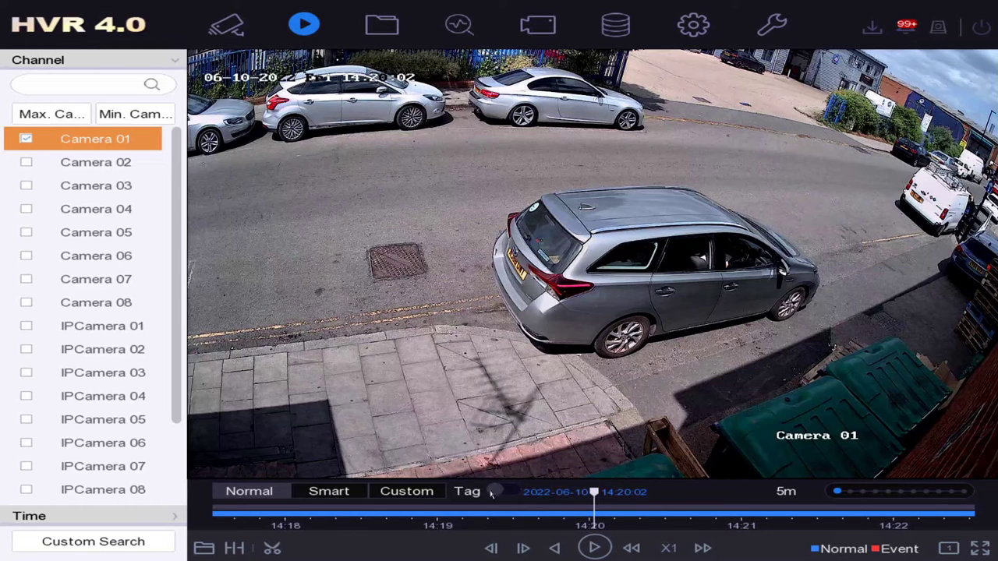
# Step: Play Camera 01's smart-mode recording filtered to human events, then switch to vehicle events
pyautogui.click(319, 494)
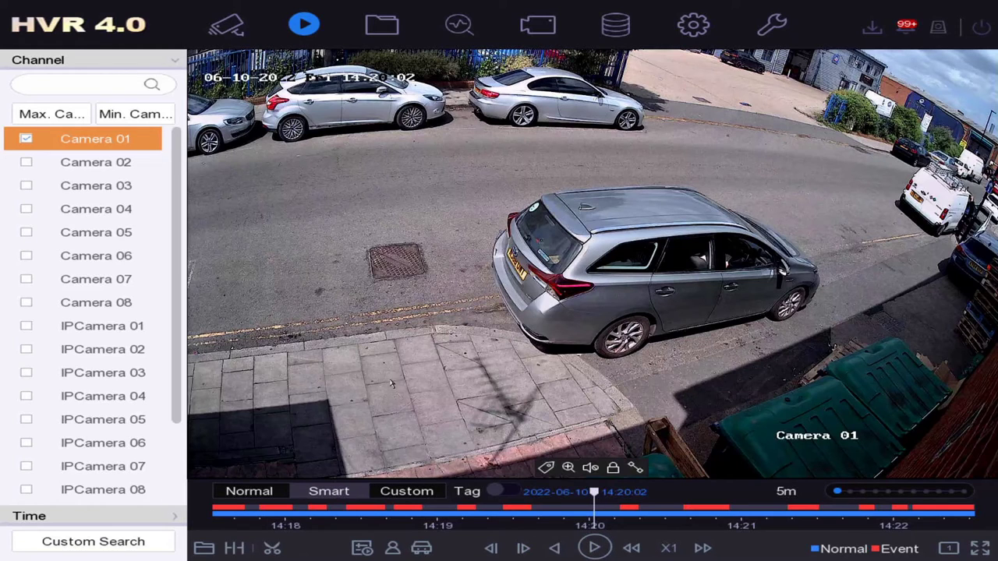
pyautogui.click(393, 549)
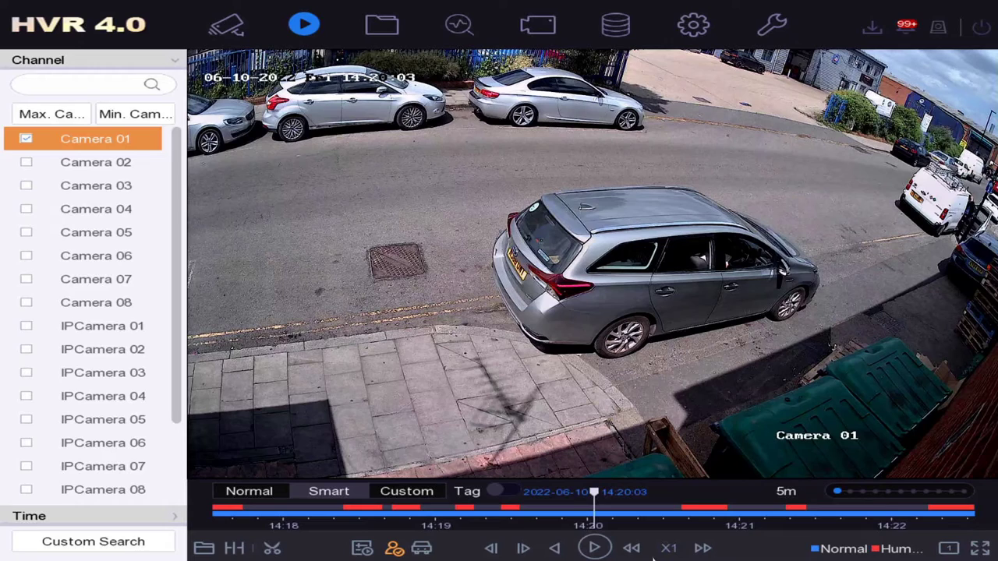
pyautogui.moveTo(612, 511); pyautogui.dragTo(500, 500)
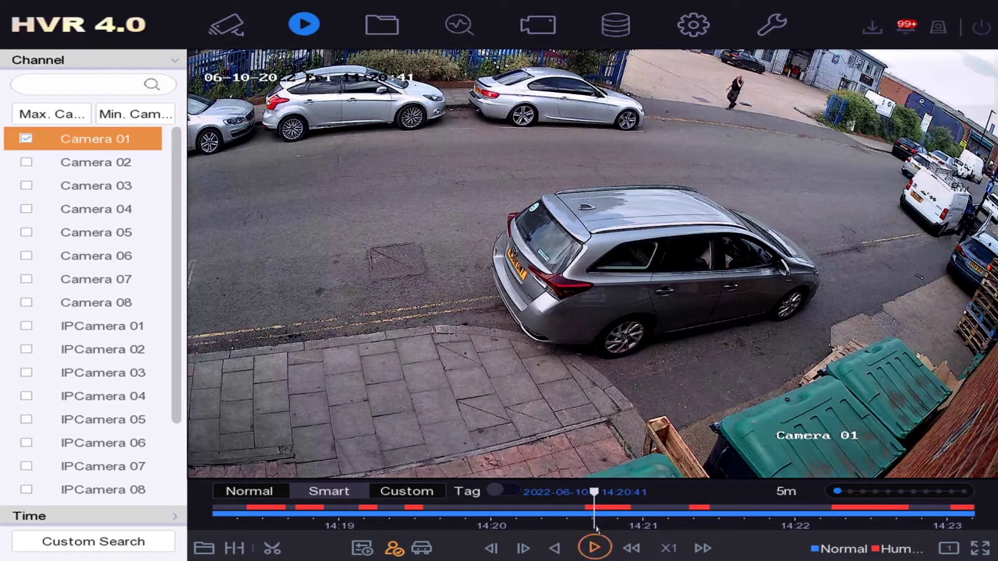
pyautogui.click(594, 548)
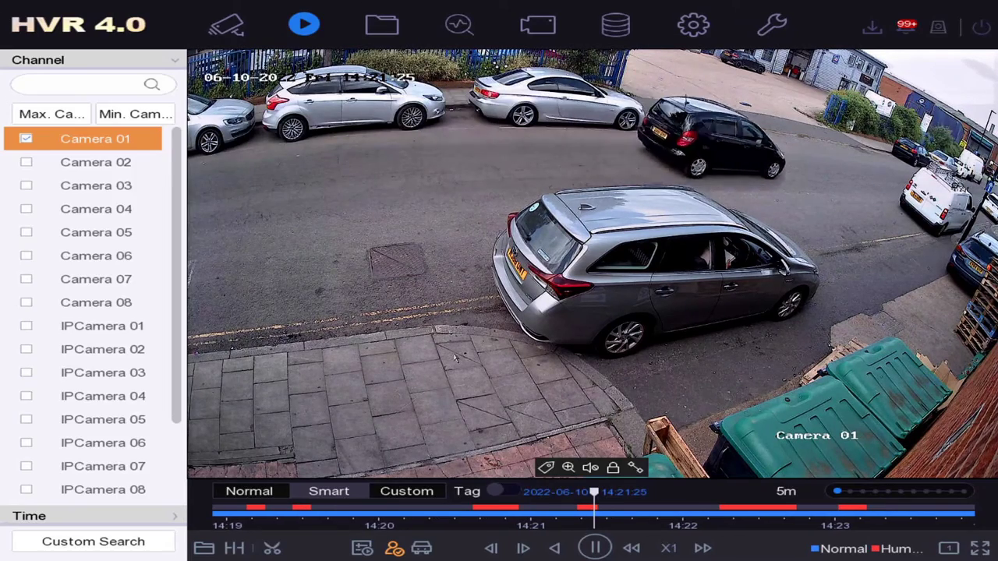
pyautogui.click(421, 548)
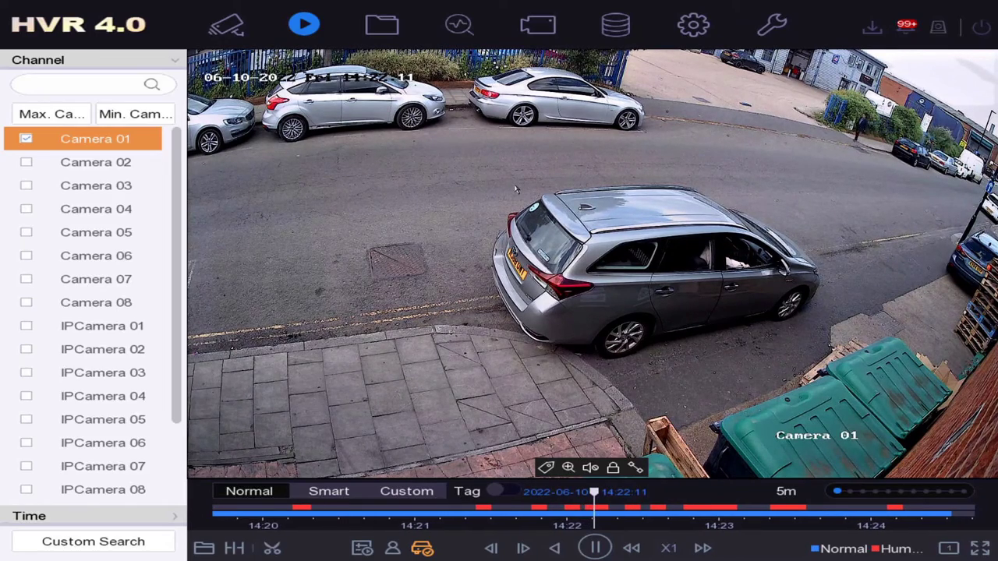
# Step: Leave playback for the Smart Search page's Search by Event form for all cameras today
pyautogui.click(458, 24)
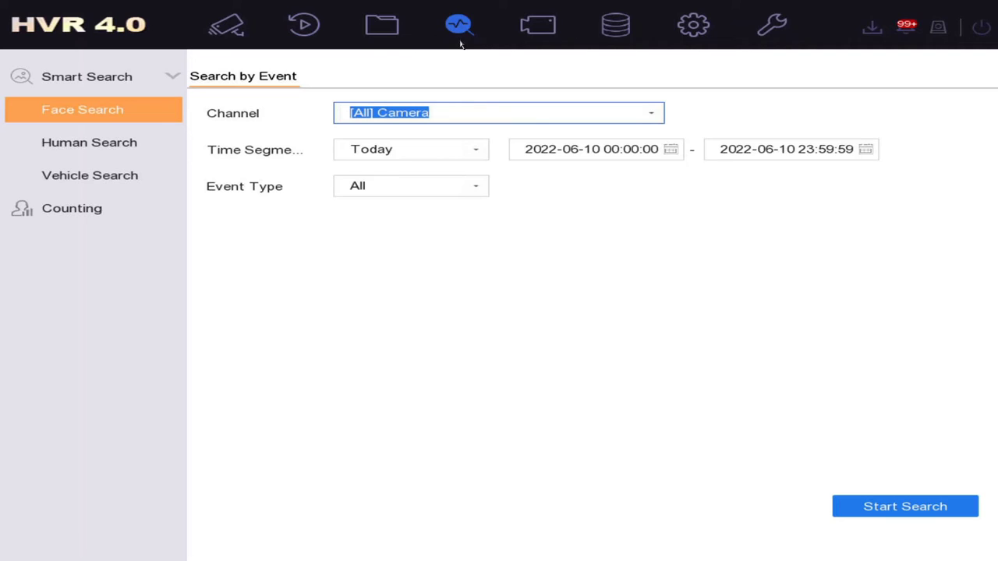
# Step: Run a Human Search for today, returning 594 clips, and play the 14:27:05 clip
pyautogui.click(122, 145)
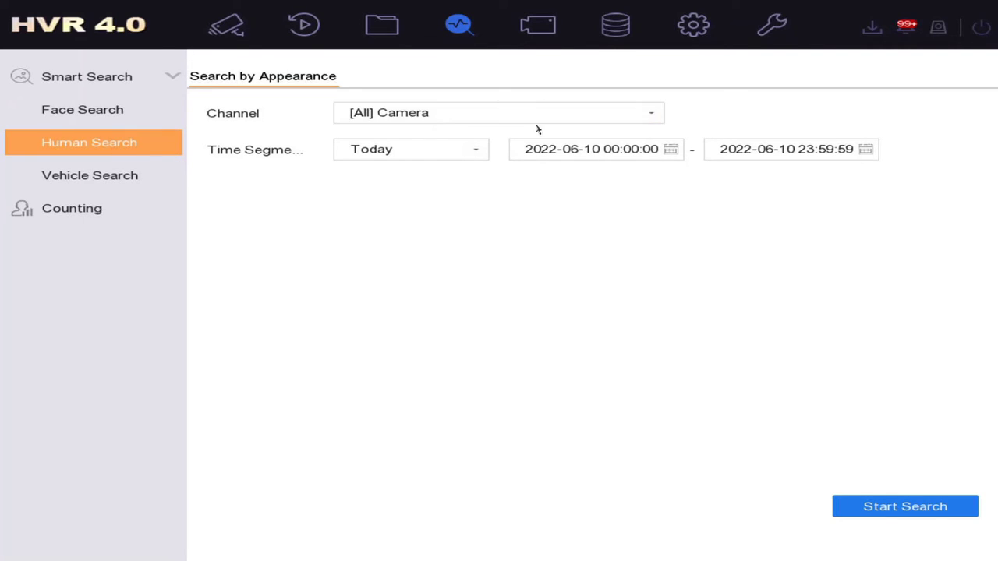
pyautogui.click(878, 508)
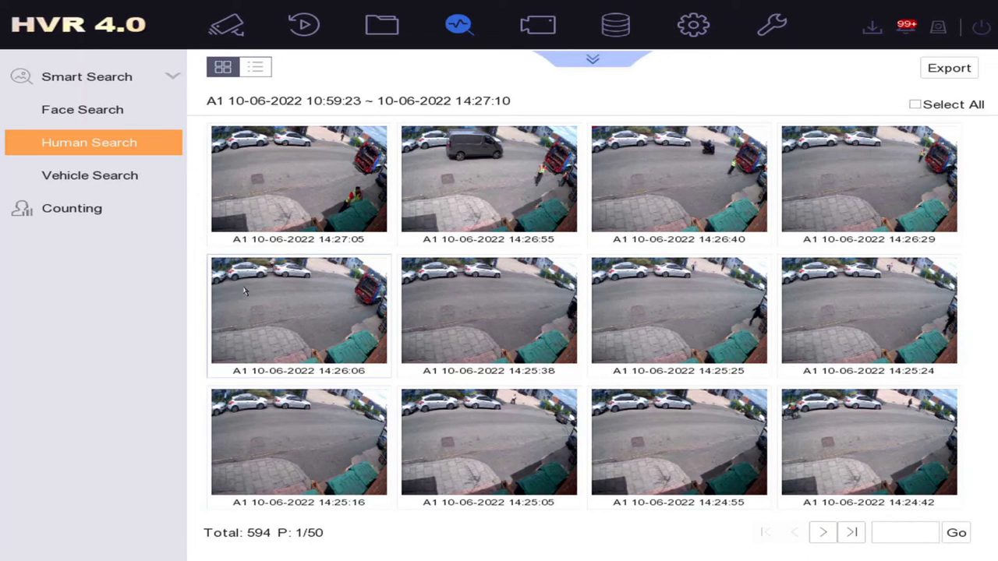
pyautogui.doubleClick(297, 216)
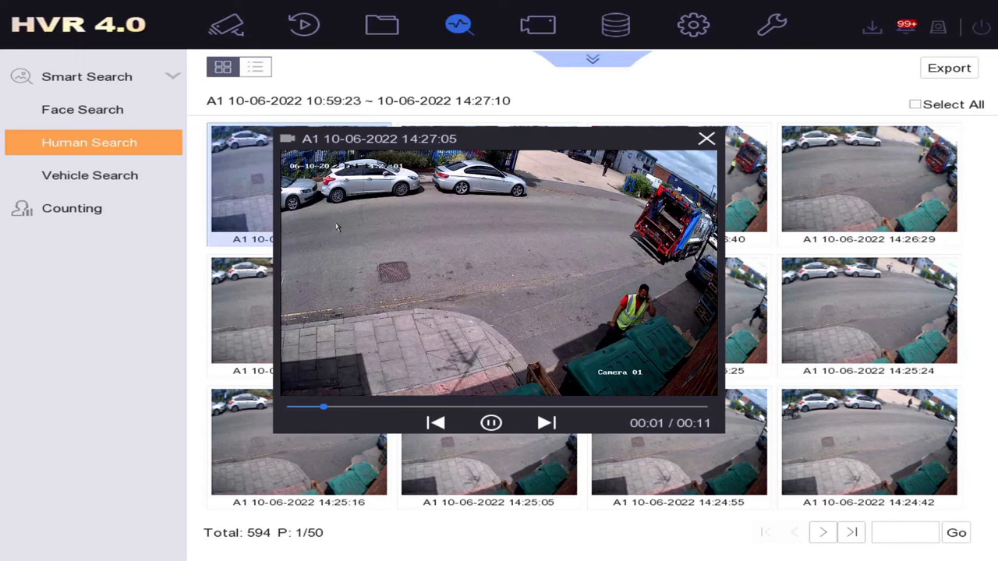
pyautogui.rightClick(877, 483)
# Step: On the last results page (50/50), play the 10:59:28 human clip
pyautogui.click(851, 534)
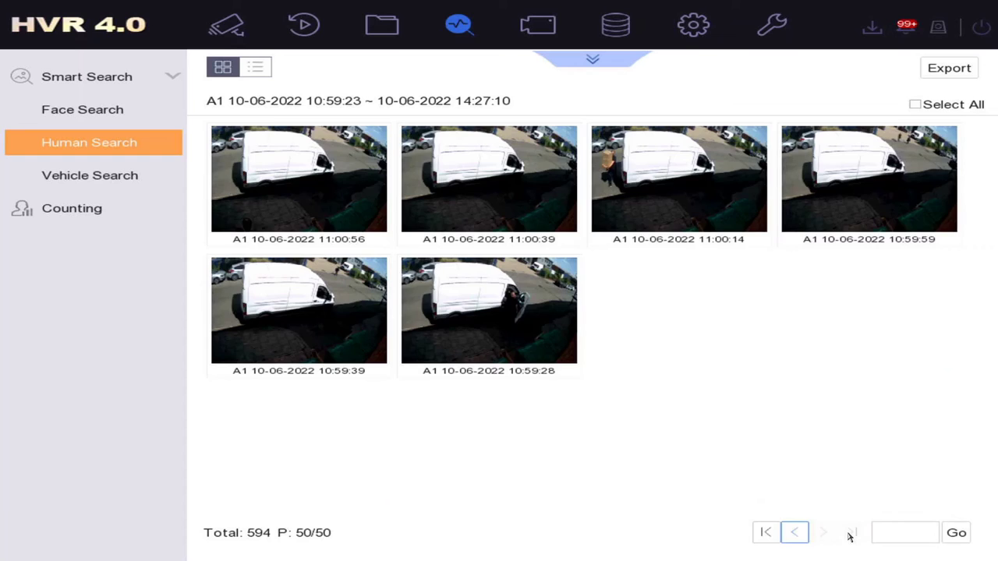
pyautogui.click(500, 305)
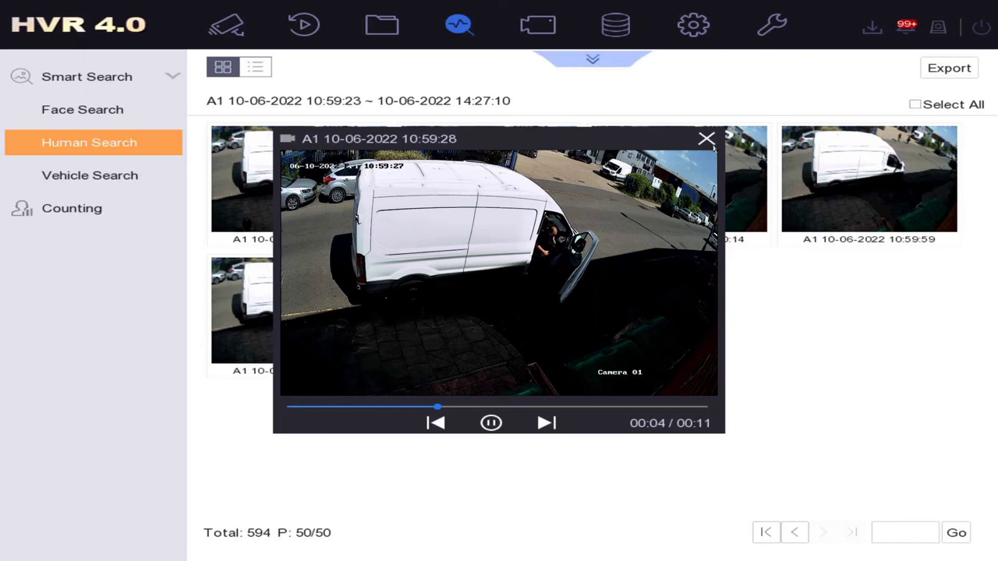
pyautogui.click(707, 138)
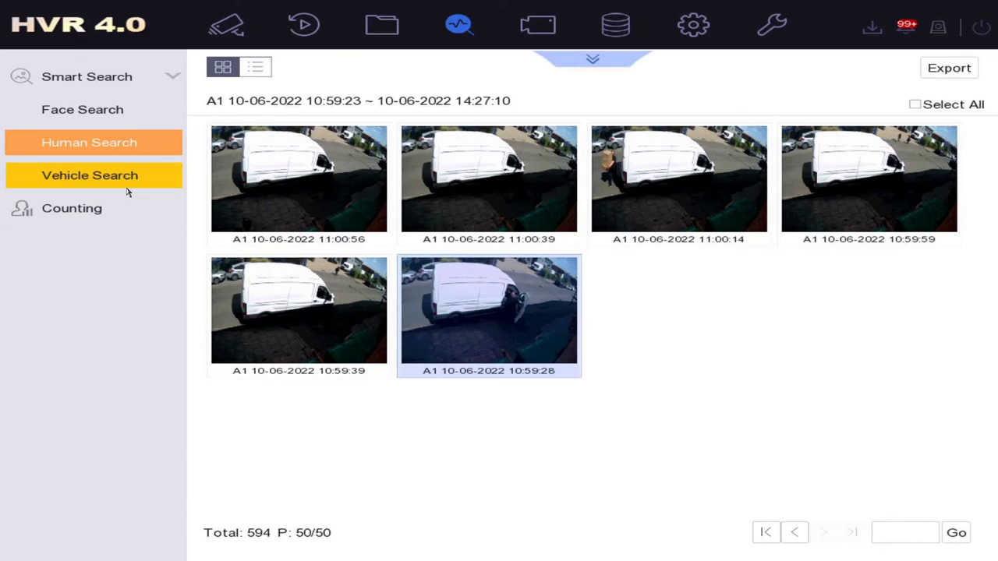
# Step: Search today's vehicle detections (522 results) and review the 14:26:50 and 14:26:21 clips
pyautogui.click(127, 187)
pyautogui.click(893, 509)
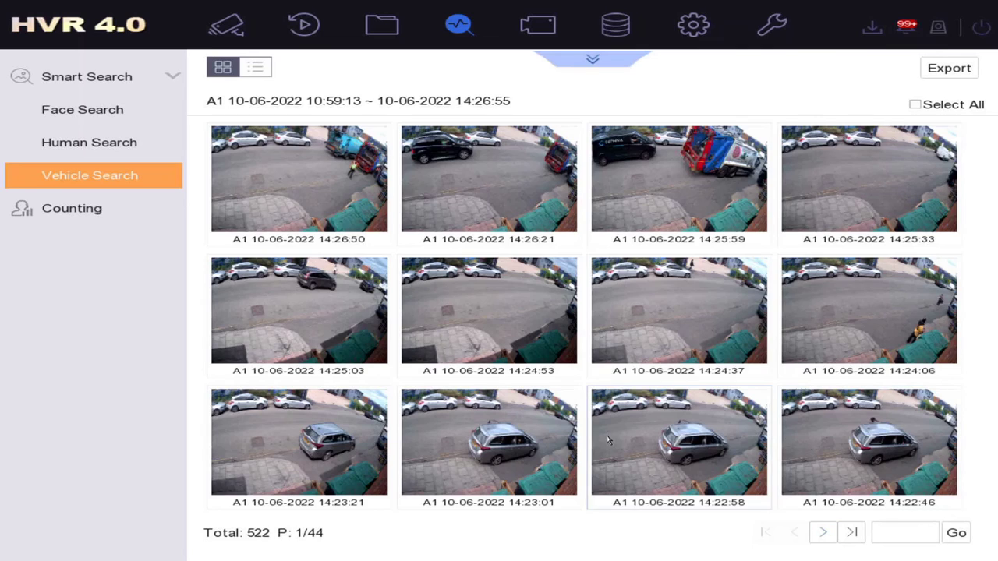
pyautogui.doubleClick(281, 200)
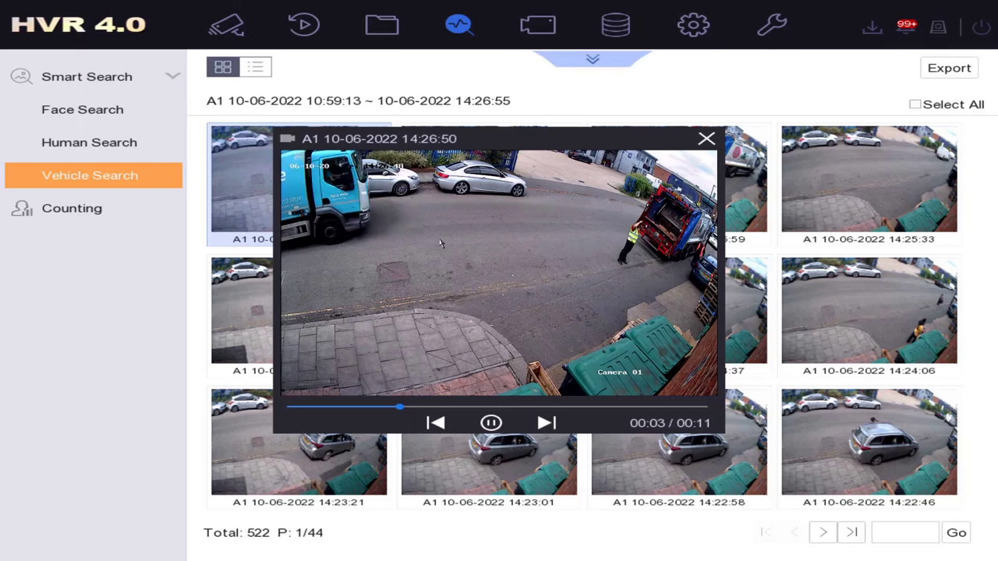
pyautogui.click(706, 138)
pyautogui.doubleClick(474, 190)
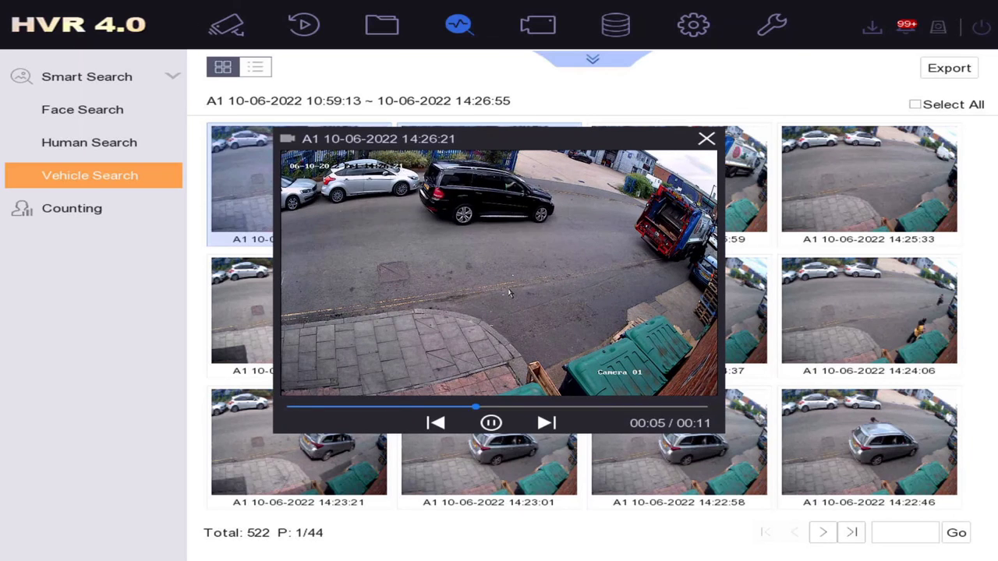
pyautogui.click(705, 139)
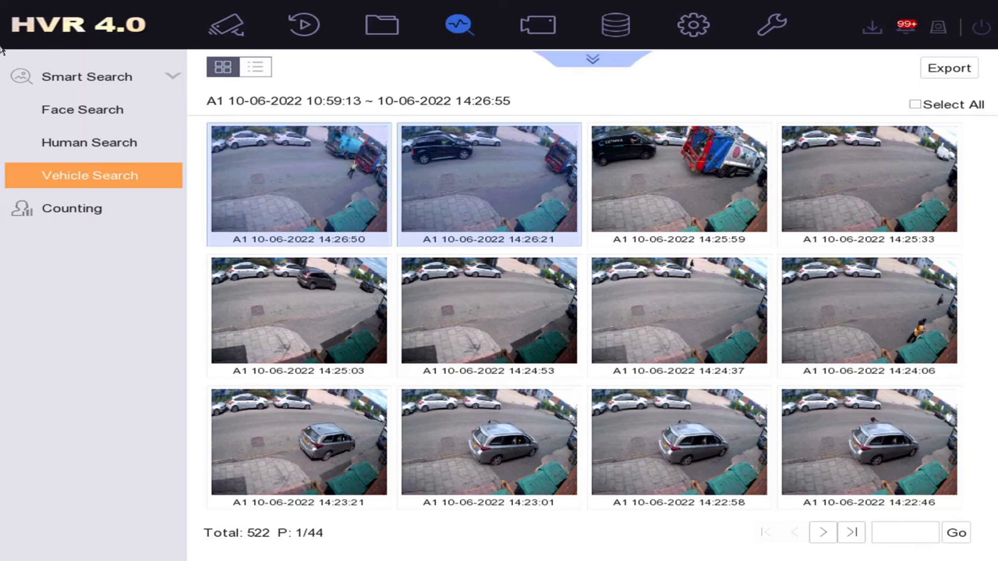